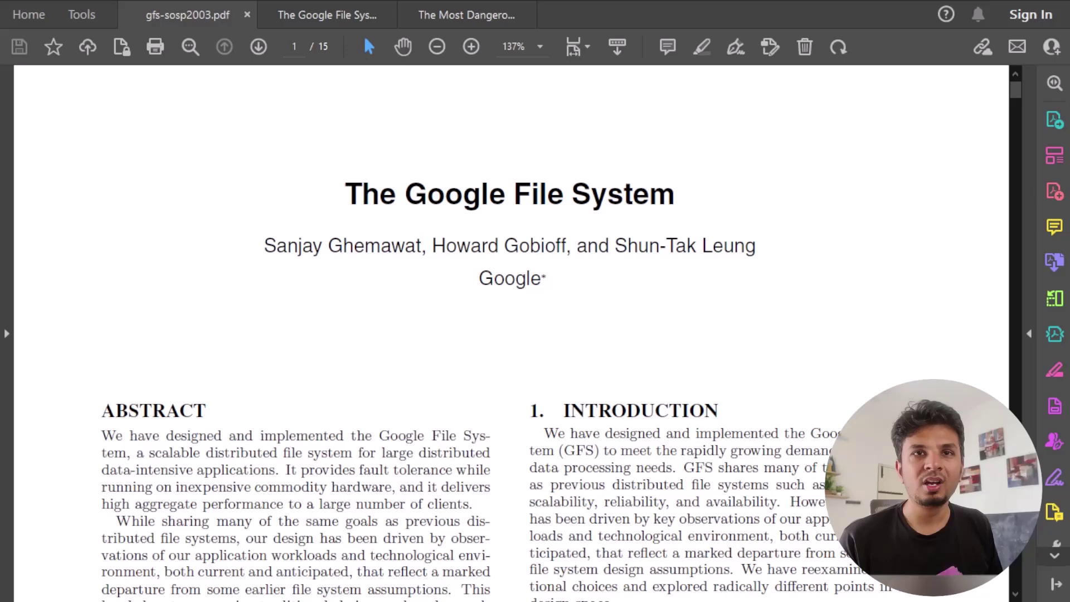
- Scroll past the abstract and introduction to page 2's 2.1 Assumptions and 2.3 Architecture
scroll(511, 335, down, 2)
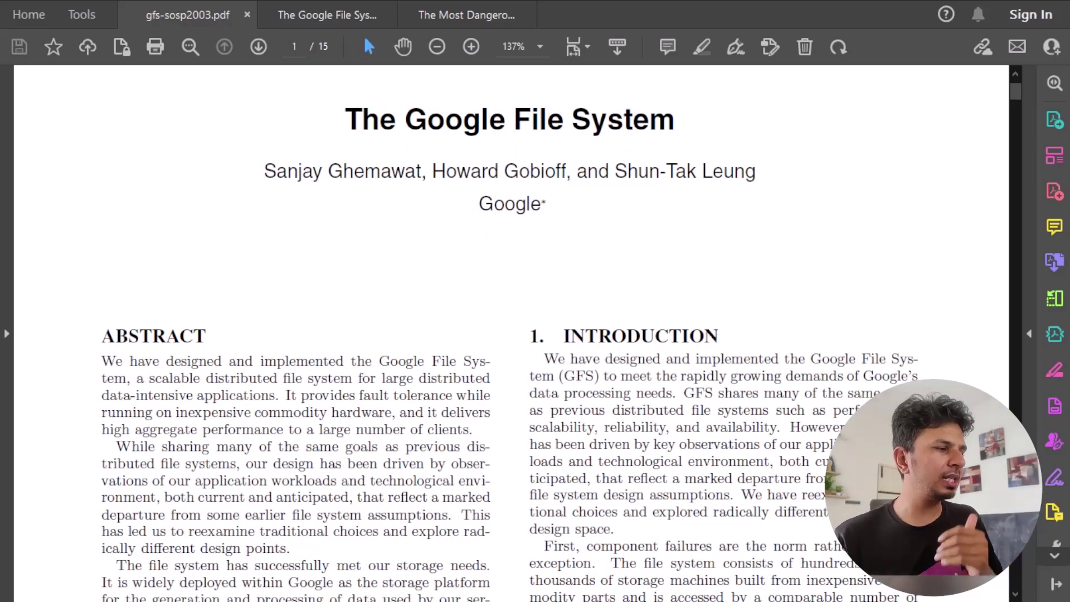
scroll(511, 335, down, 3)
scroll(512, 335, down, 1)
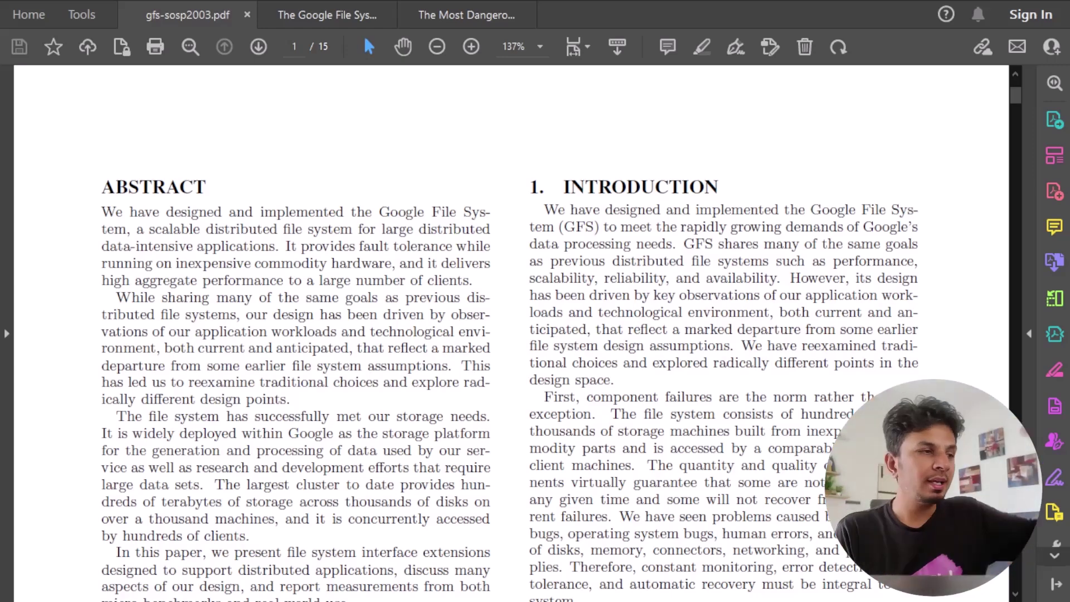
scroll(511, 335, down, 2)
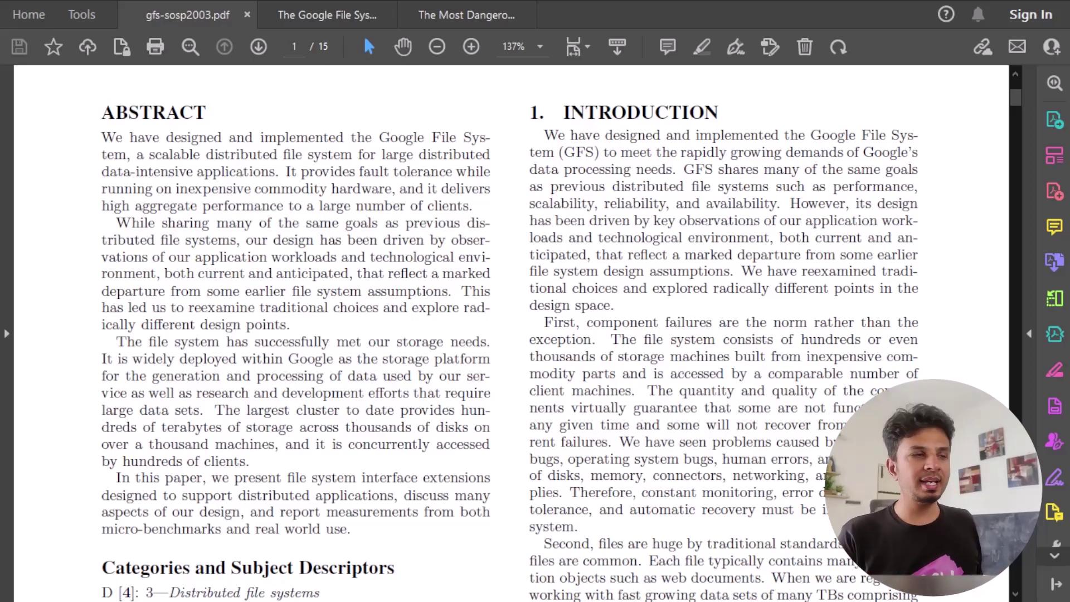
scroll(510, 335, down, 9)
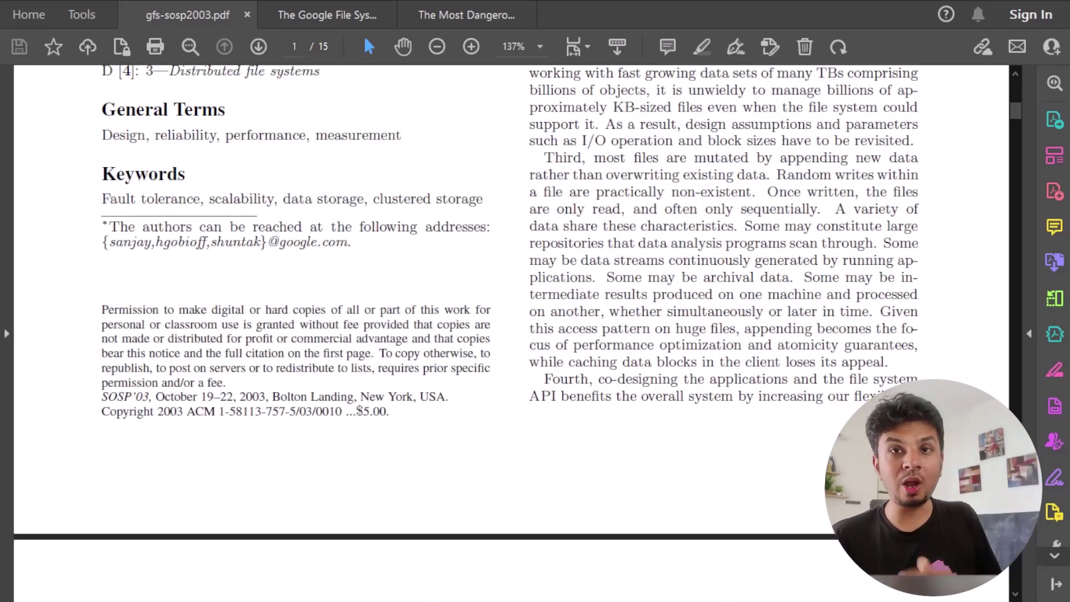
scroll(511, 335, down, 12)
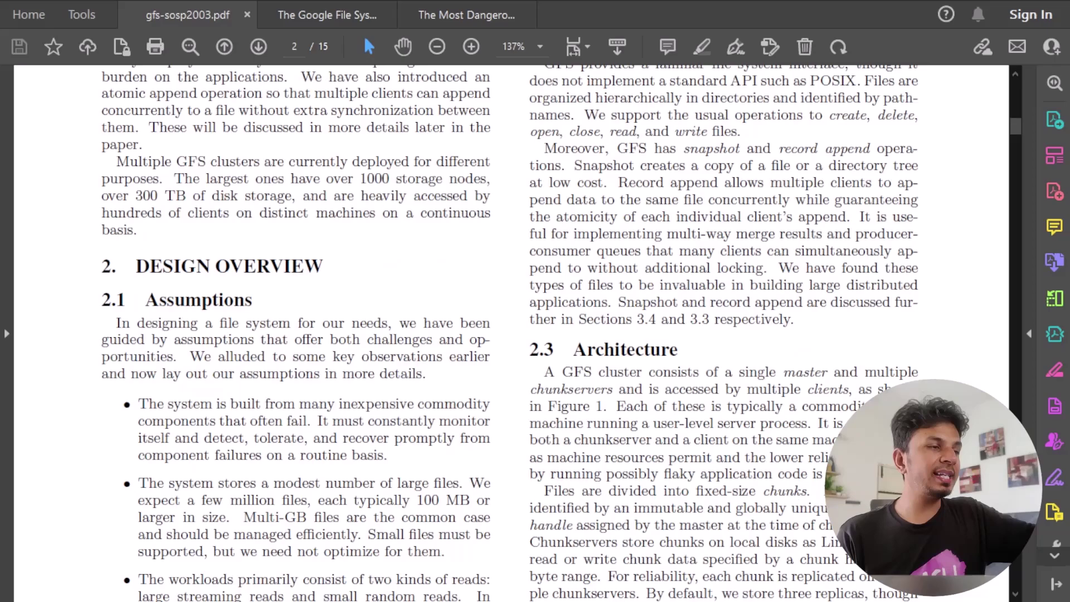
scroll(511, 335, down, 5)
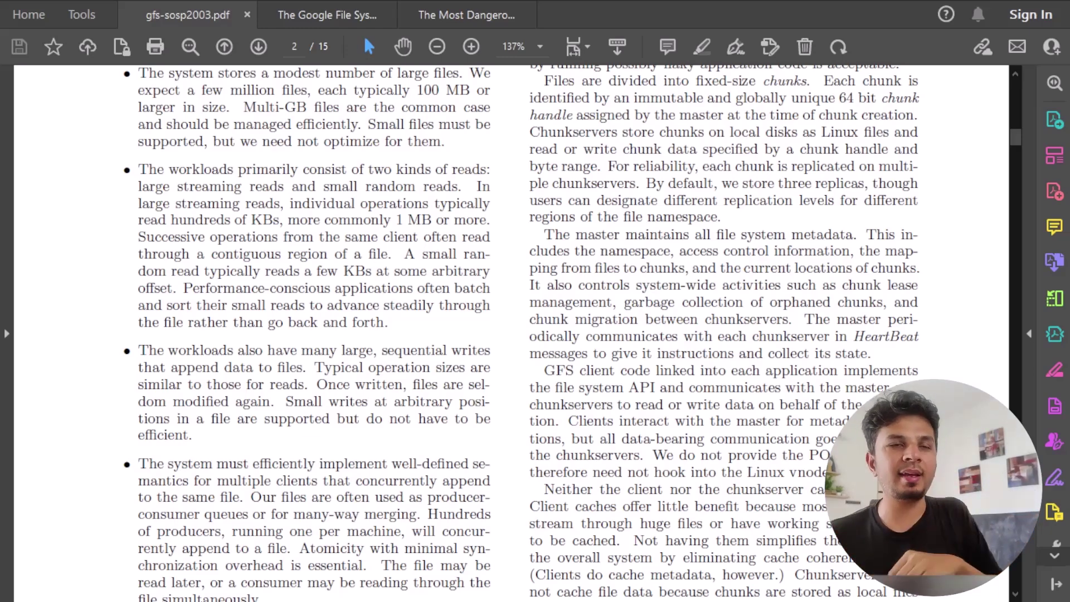
- Select the chunkserver line, a few words, and the Single Master heading while reading page 2
triple_click(564, 134)
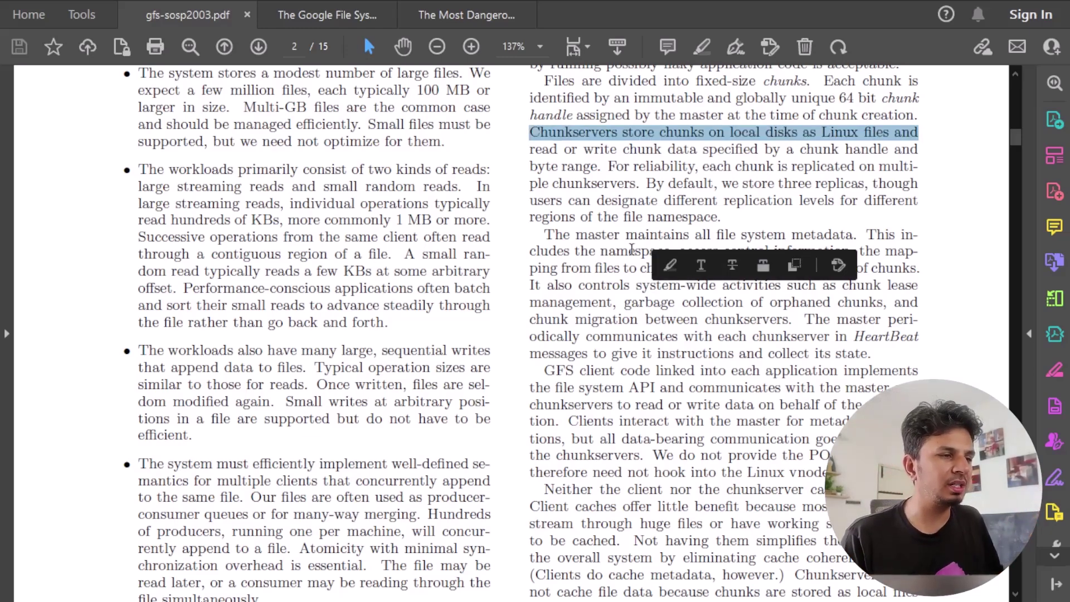
double_click(604, 251)
scroll(589, 285, down, 2)
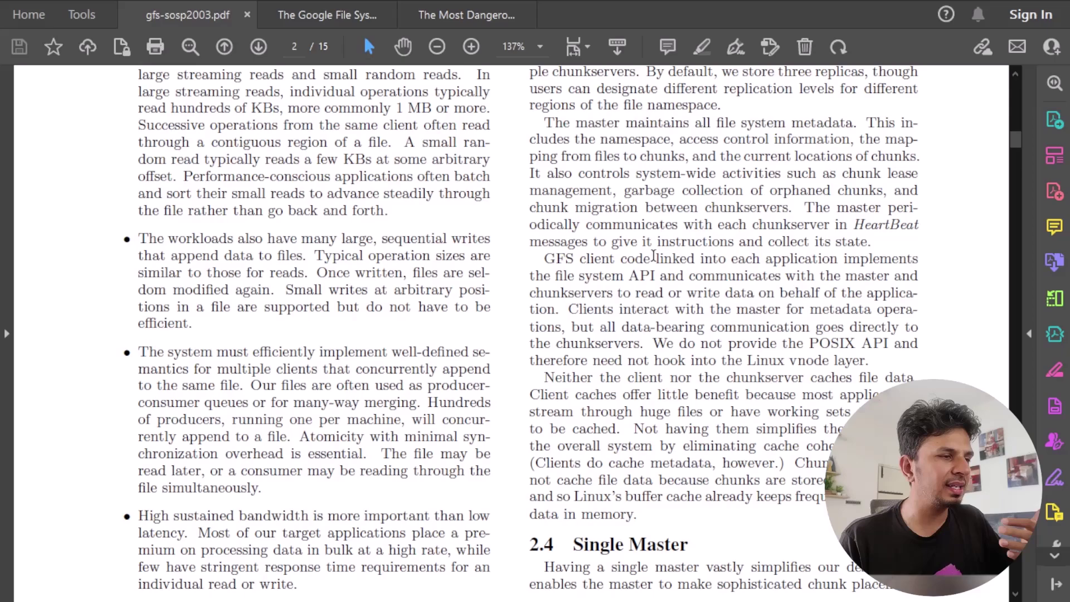
double_click(656, 259)
scroll(630, 273, down, 5)
drag(610, 283, 746, 307)
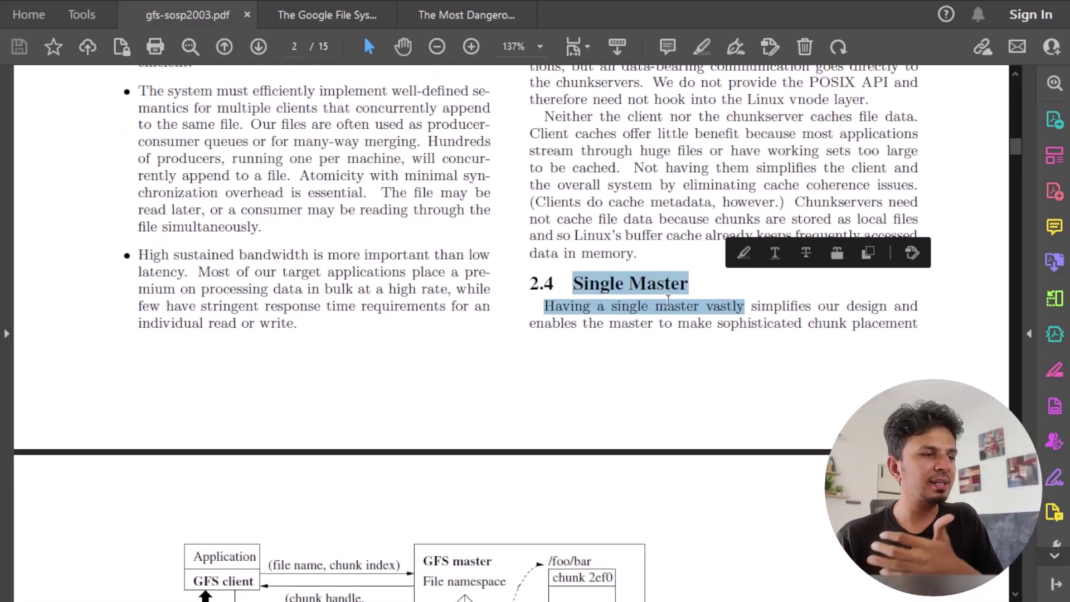
- Select further lines down to the In-Memory Data Structures heading on page 3
scroll(568, 303, down, 18)
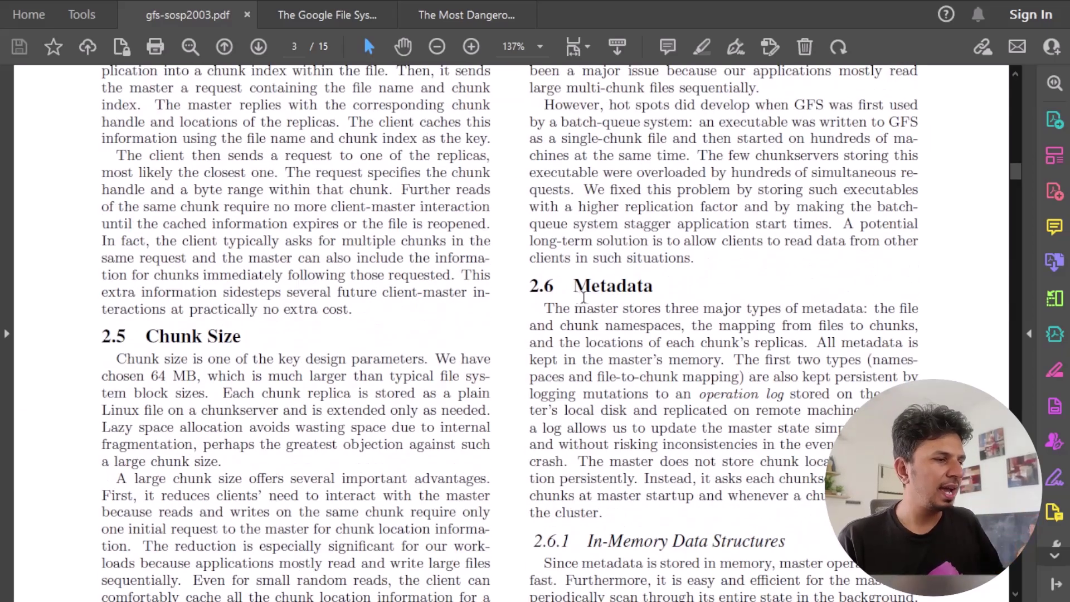
drag(584, 298, 699, 310)
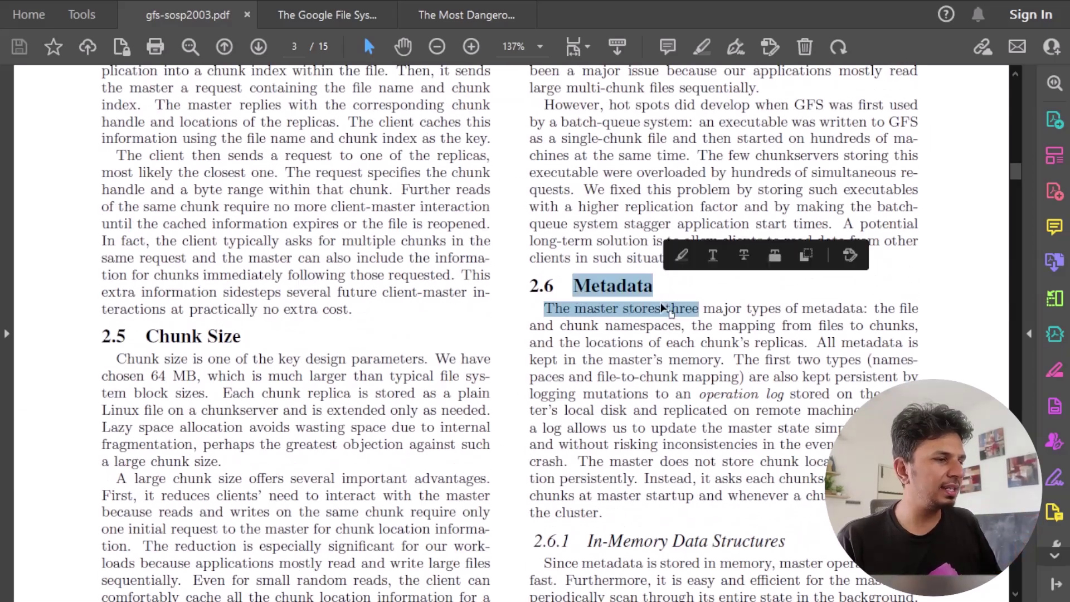
drag(146, 336, 301, 362)
scroll(613, 276, down, 5)
drag(610, 279, 786, 282)
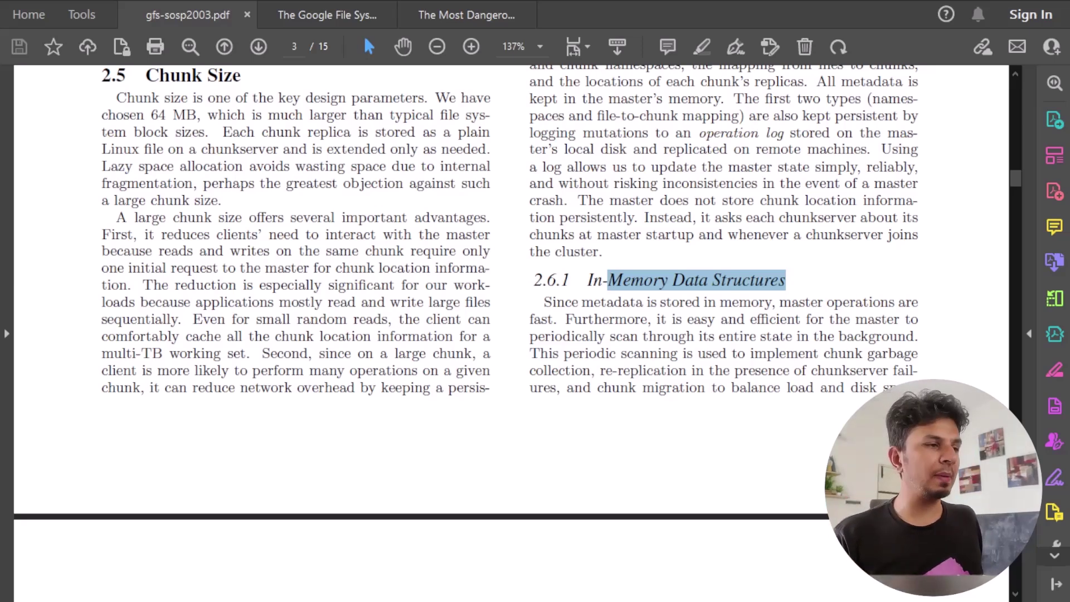
- Highlight the chunk-size passage on fewer client-master interactions in yellow
click(239, 264)
drag(151, 234, 394, 286)
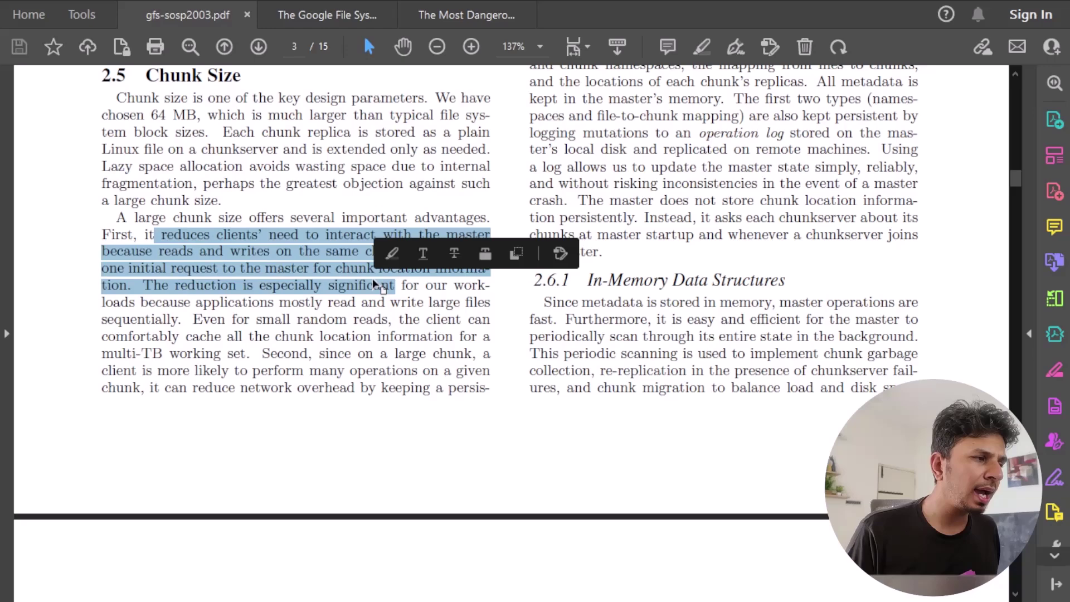
click(392, 254)
- Highlight the operation log sentence in the right column in yellow
drag(648, 134, 772, 168)
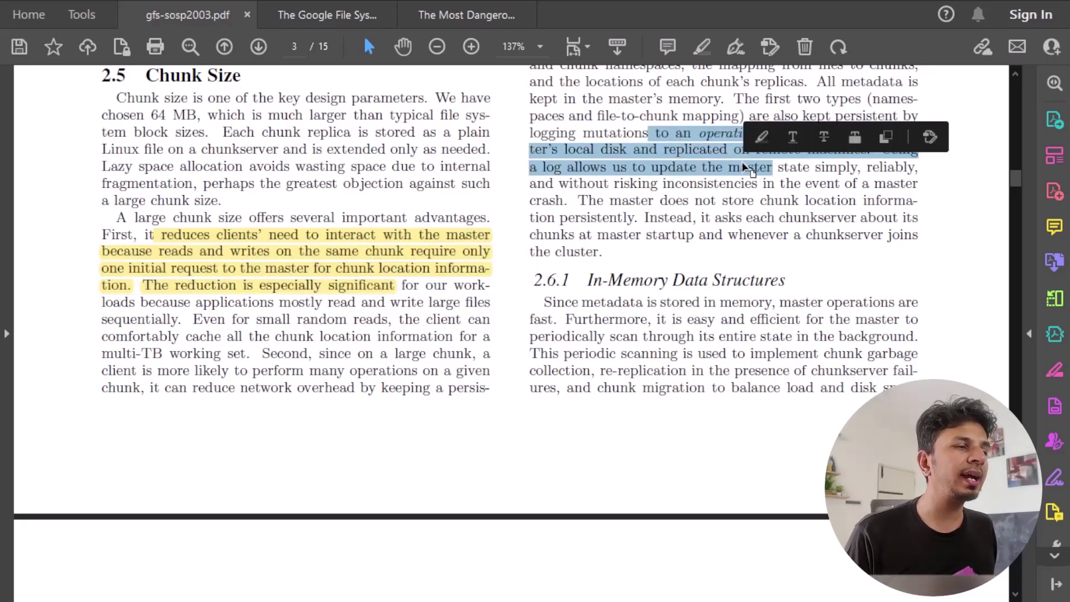
click(763, 135)
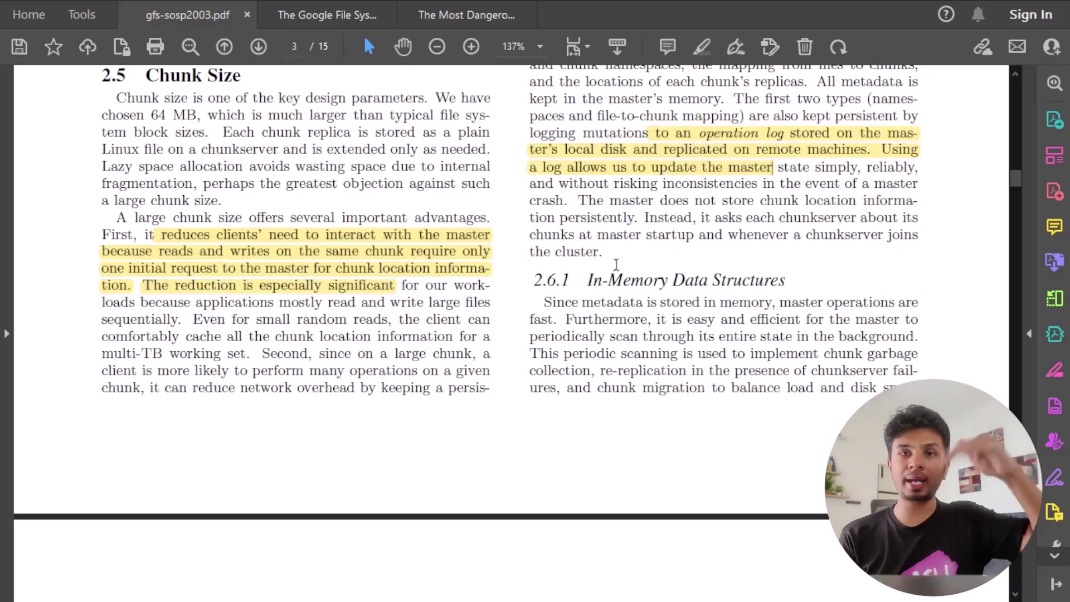
scroll(616, 262, down, 15)
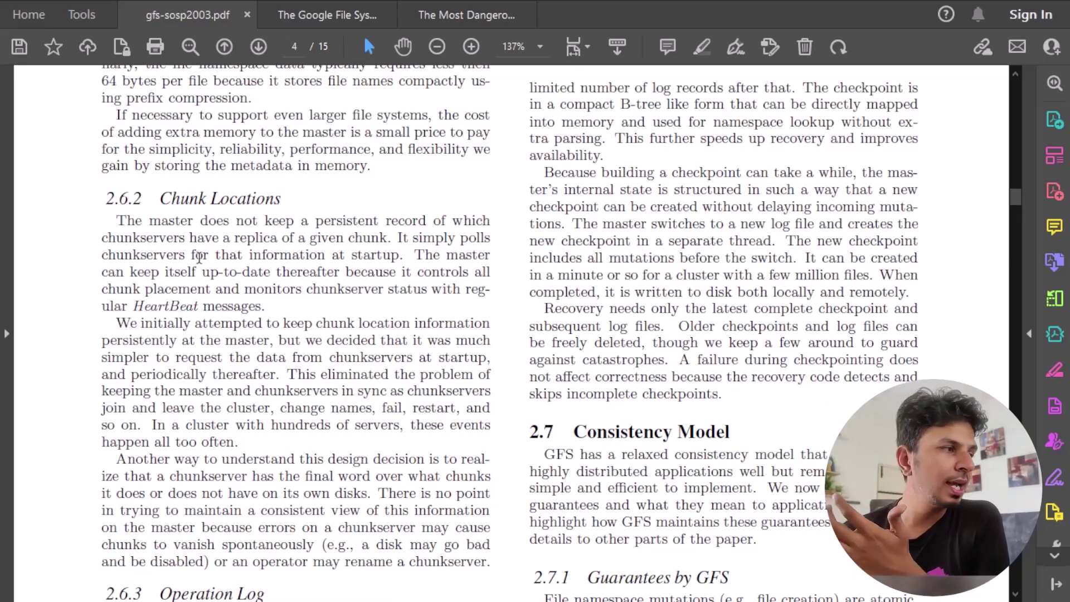
- Highlight the sentence about polling chunkservers at startup in yellow
drag(218, 254, 271, 273)
click(285, 230)
scroll(580, 251, down, 5)
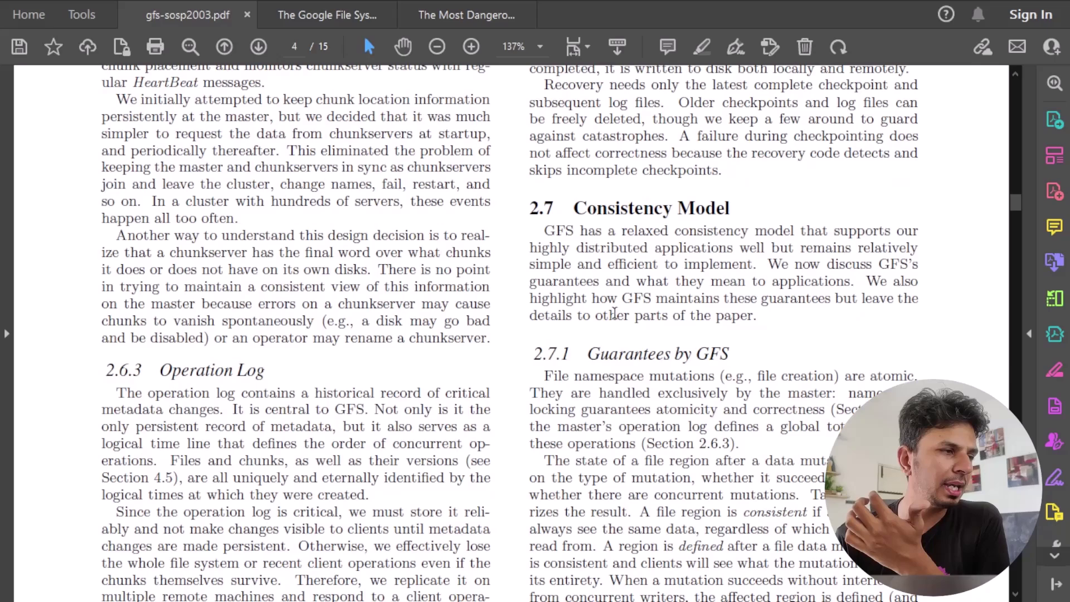
- Highlight the consistency model's design-claim passage in yellow
drag(577, 248, 658, 265)
click(672, 223)
scroll(653, 266, down, 12)
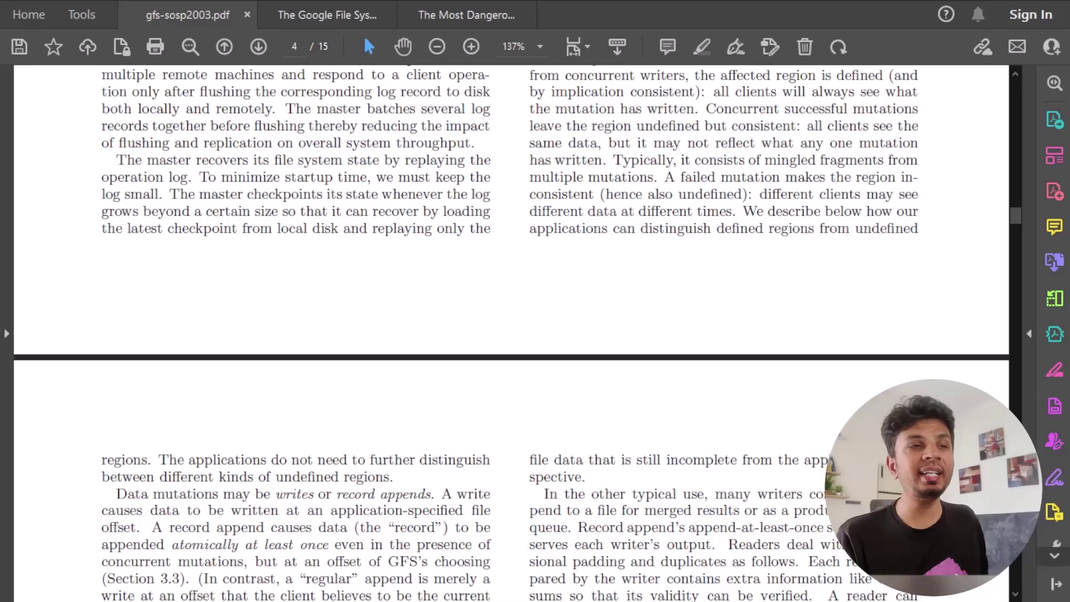
- Switch to the already highlighted copy of the paper with the export pane hidden
click(357, 15)
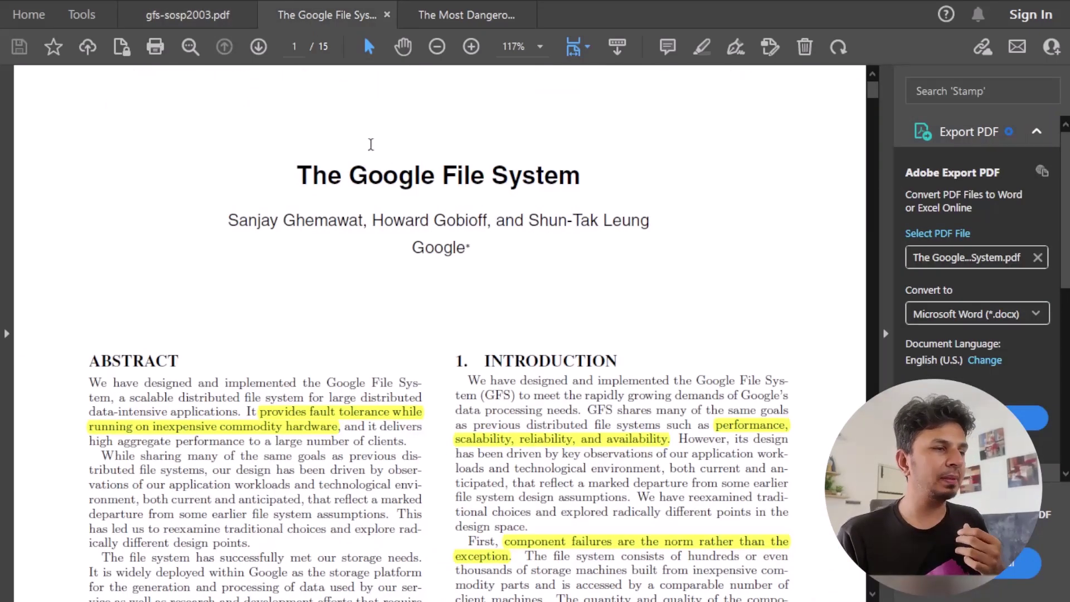
click(886, 333)
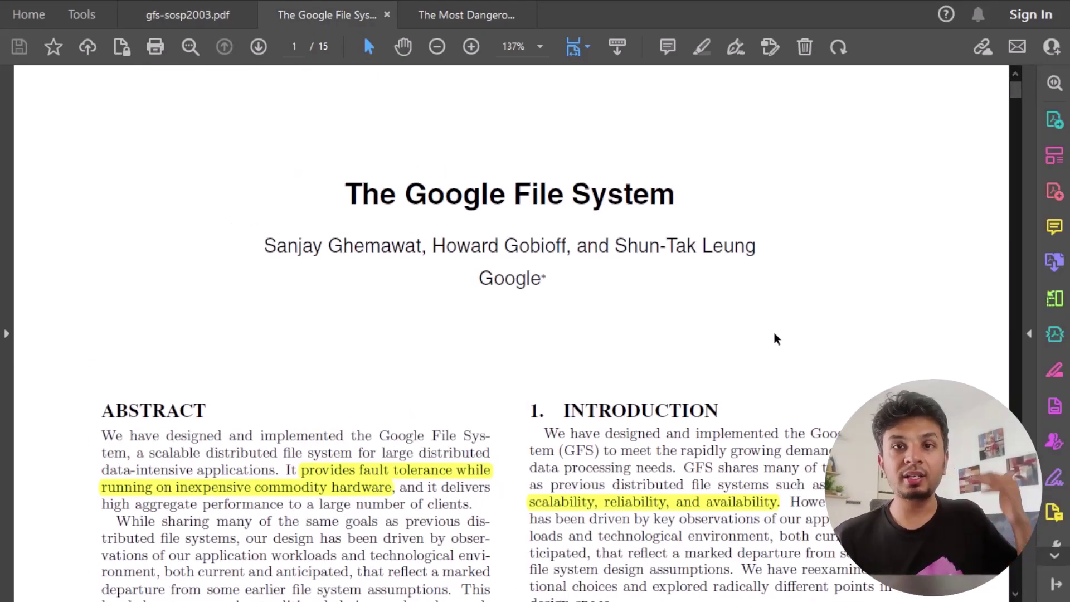
scroll(774, 332, down, 10)
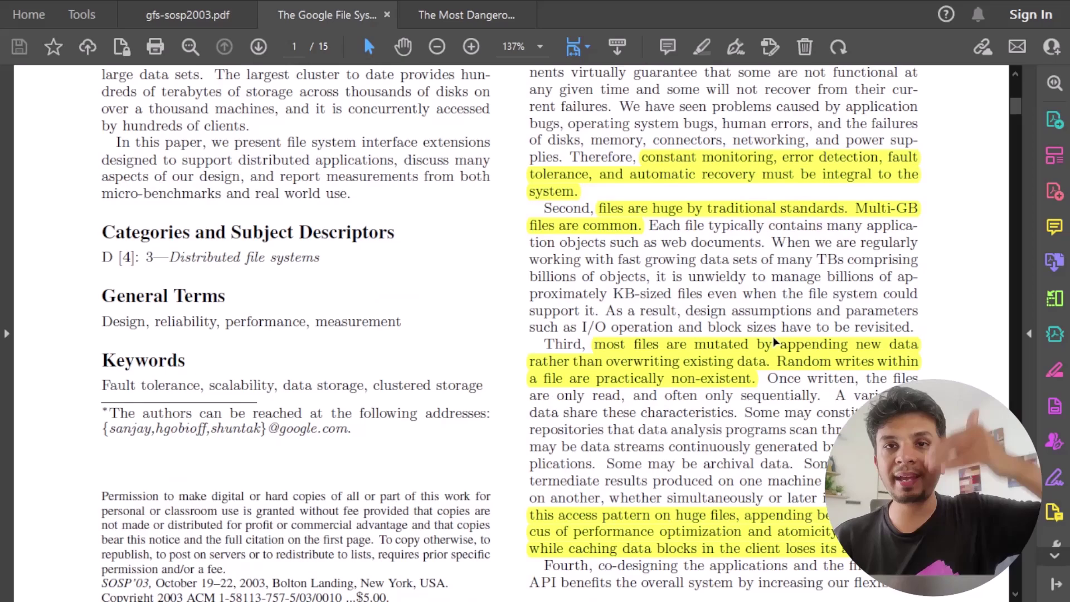
- Scroll from page 1 past Figure 1 and sections 2.2–2.6 to page 4's Chunk Locations
scroll(773, 341, down, 6)
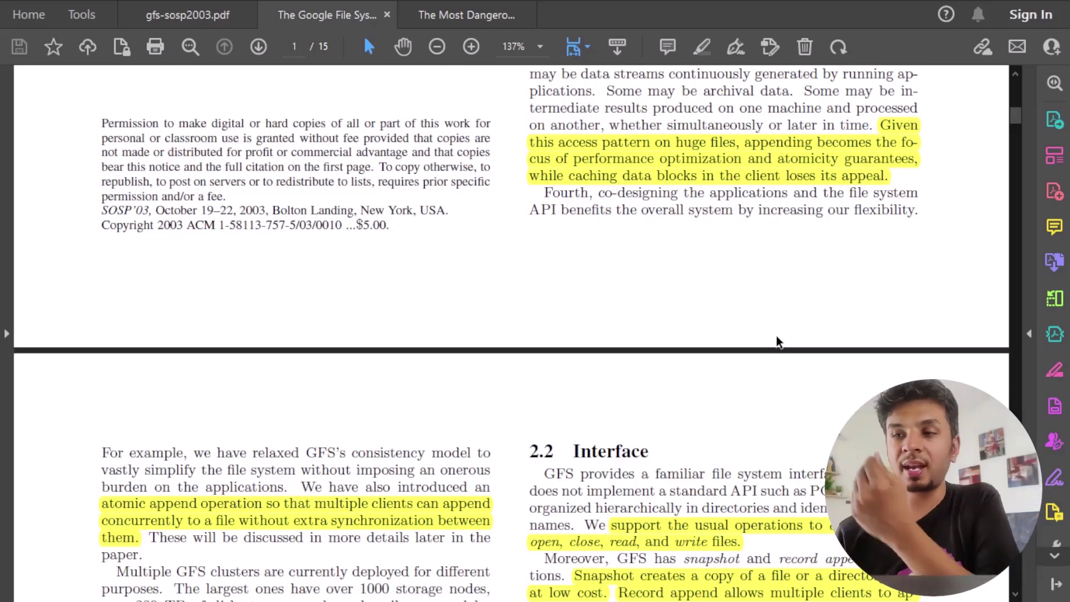
scroll(777, 336, down, 5)
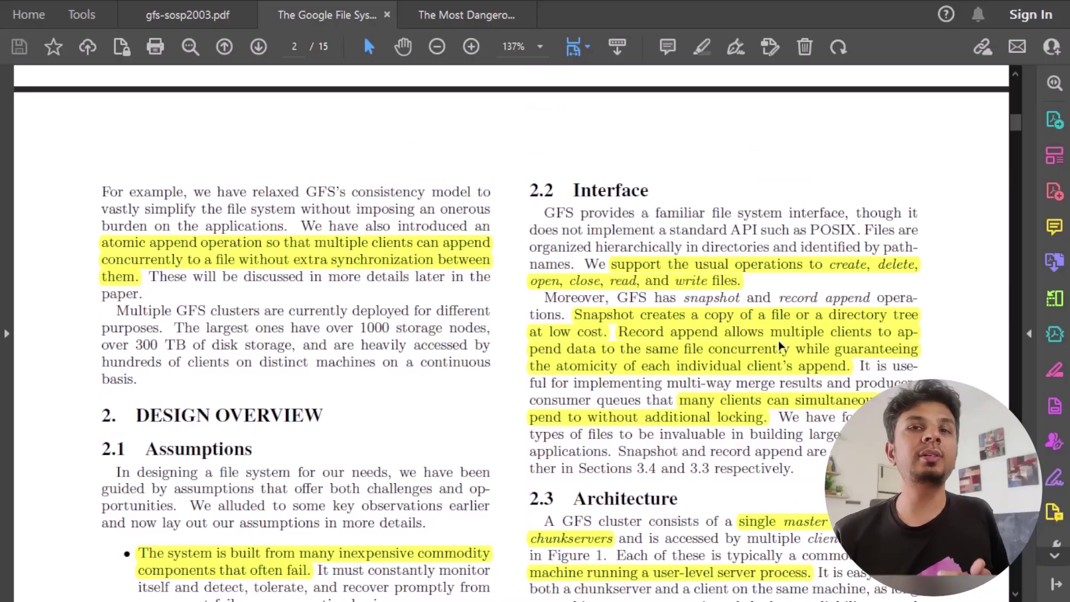
scroll(779, 346, down, 13)
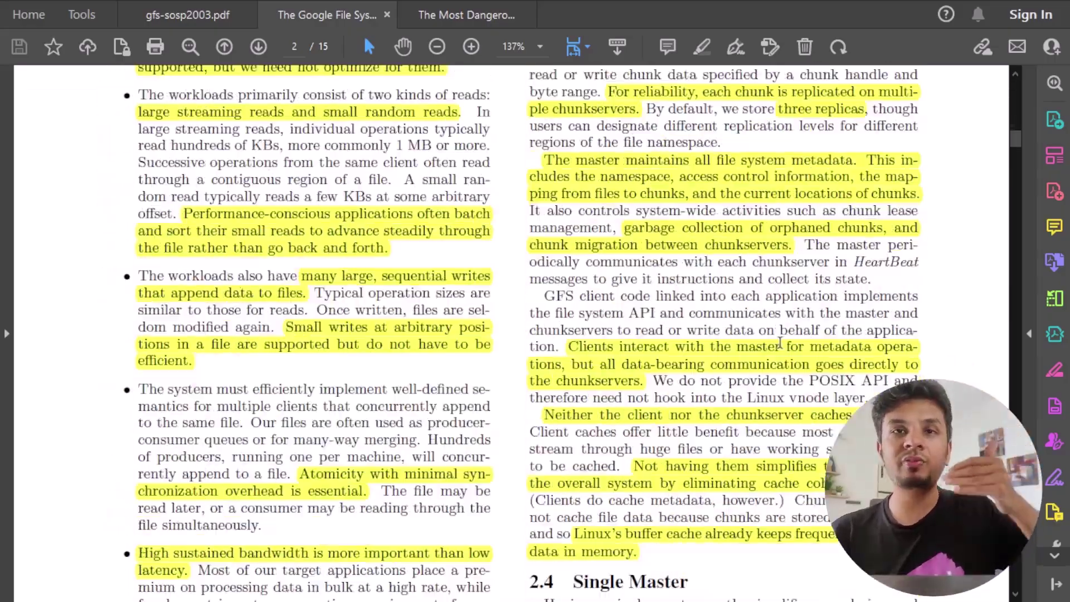
scroll(780, 345, down, 12)
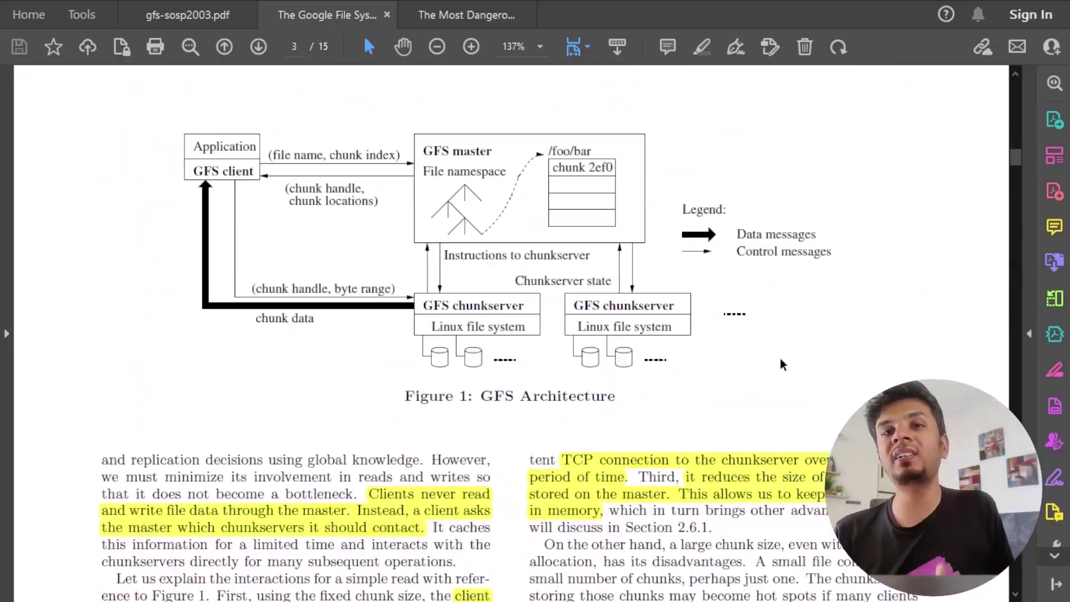
scroll(781, 359, down, 9)
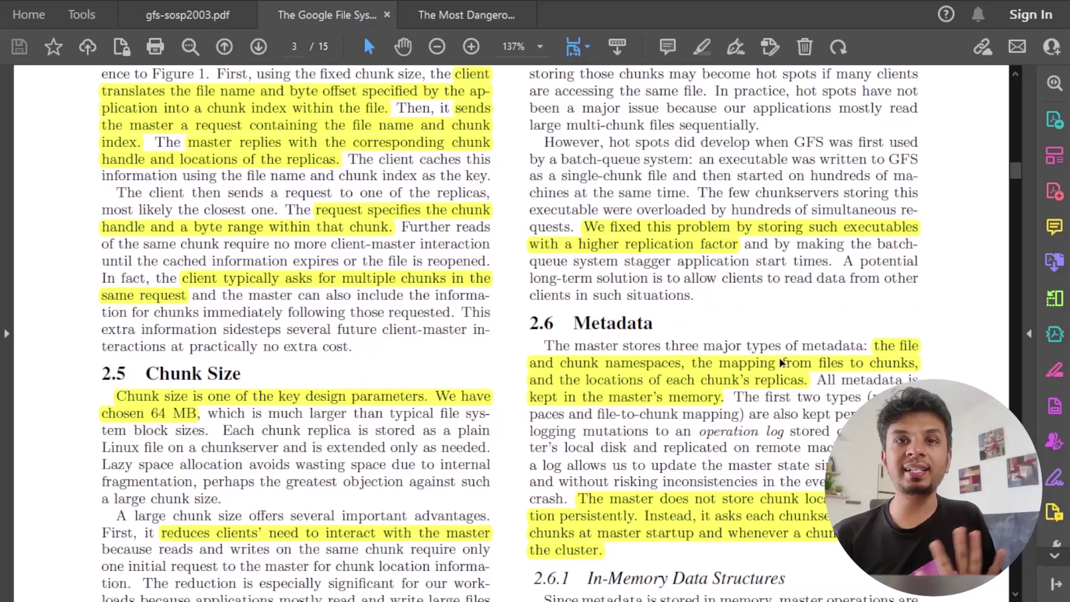
scroll(781, 362, down, 4)
scroll(781, 363, down, 4)
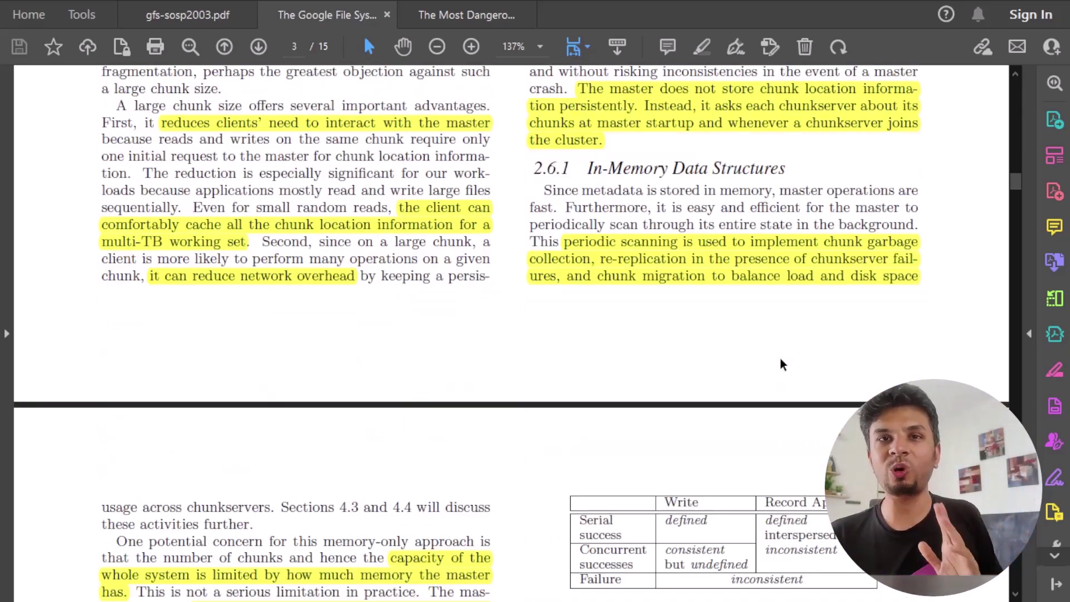
scroll(780, 363, down, 5)
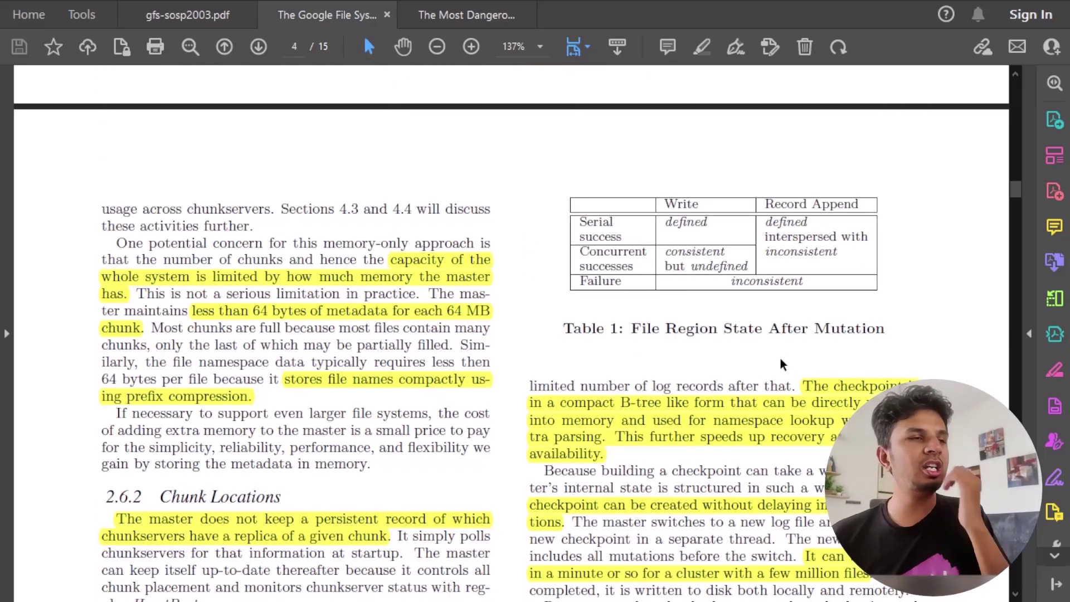
scroll(781, 365, down, 4)
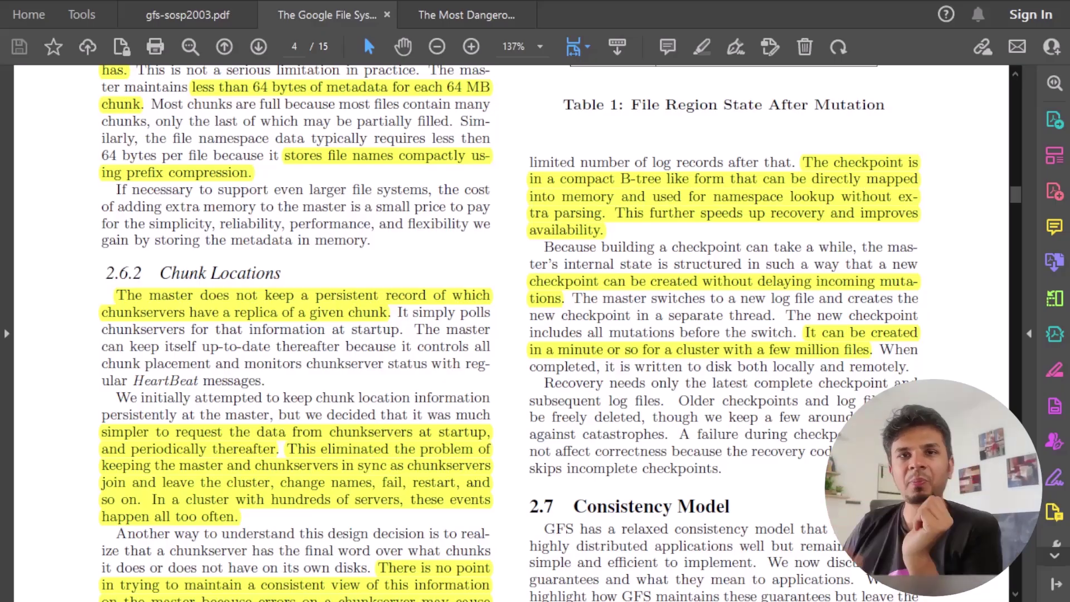
- Scroll the PDF down through pages 5–6 into section 3
scroll(363, 36, down, 20)
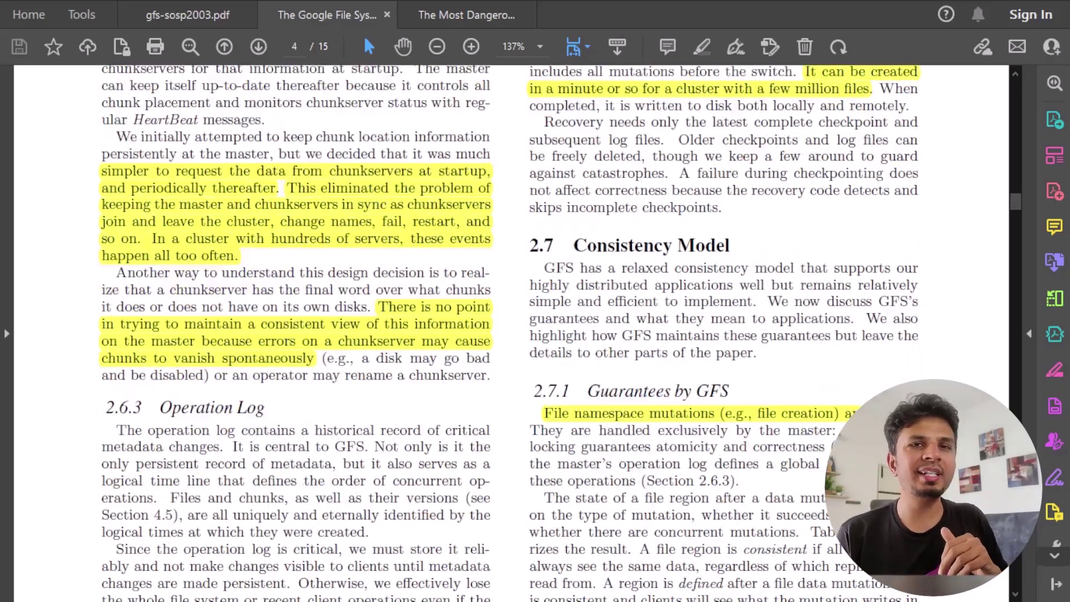
scroll(512, 333, down, 15)
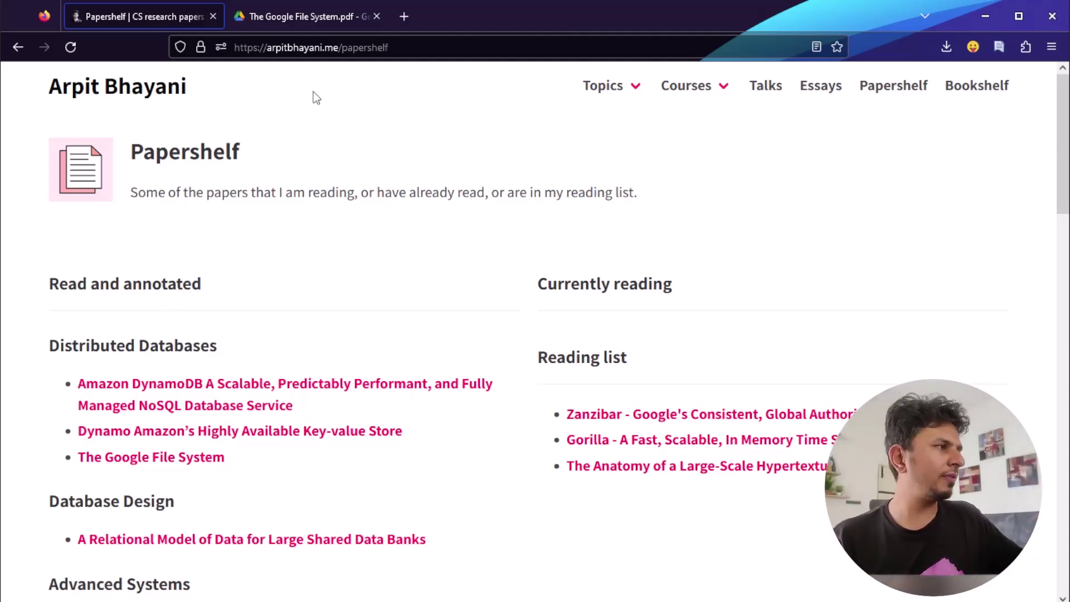
- Browse down the Papershelf list of read papers and back up
click(328, 39)
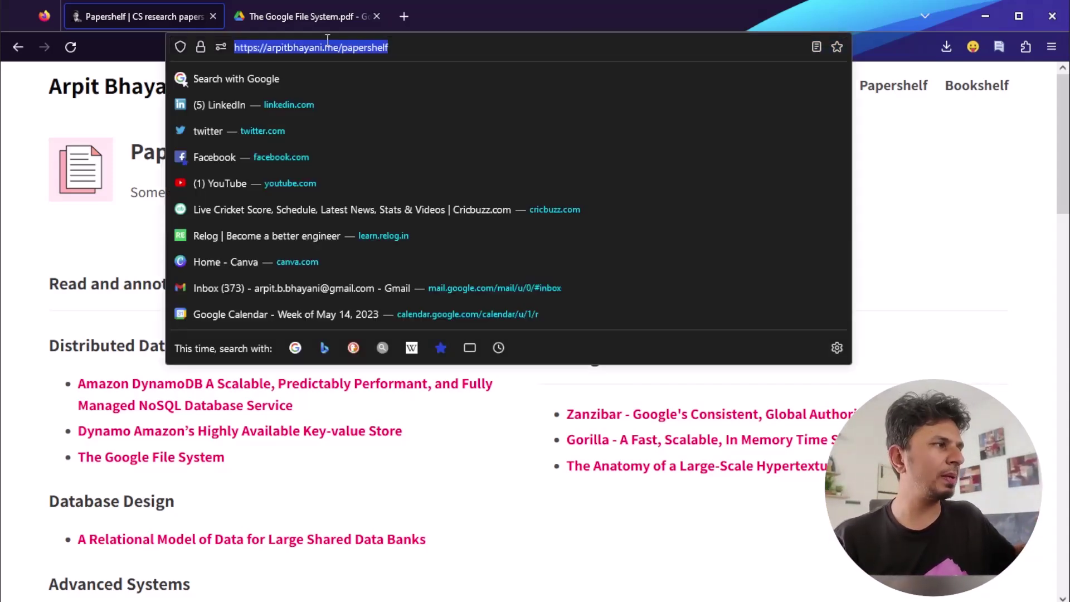
click(898, 219)
scroll(436, 407, down, 3)
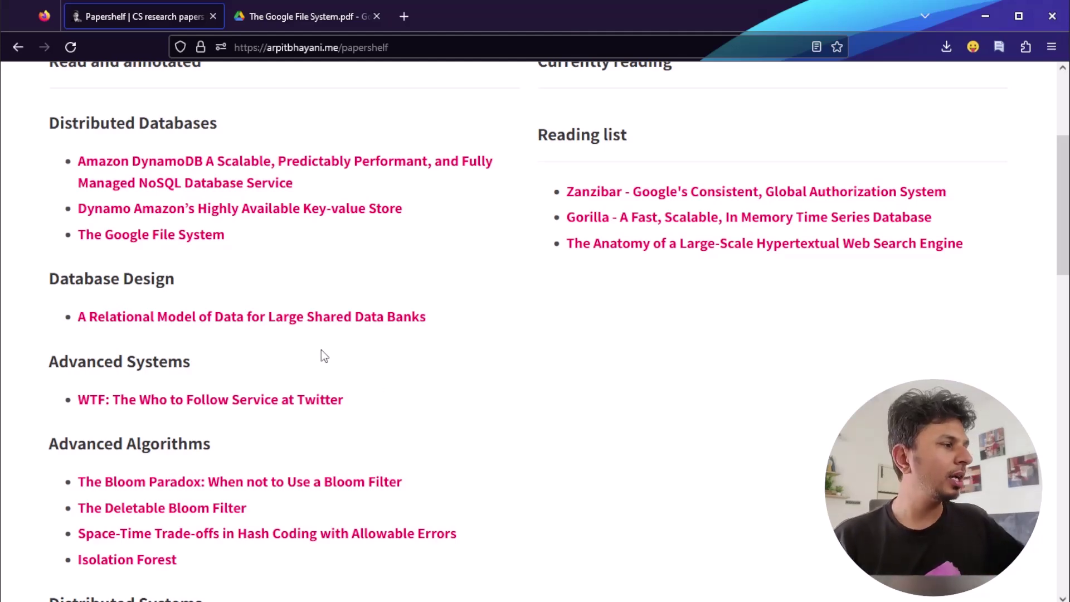
scroll(322, 352, down, 4)
scroll(322, 351, down, 5)
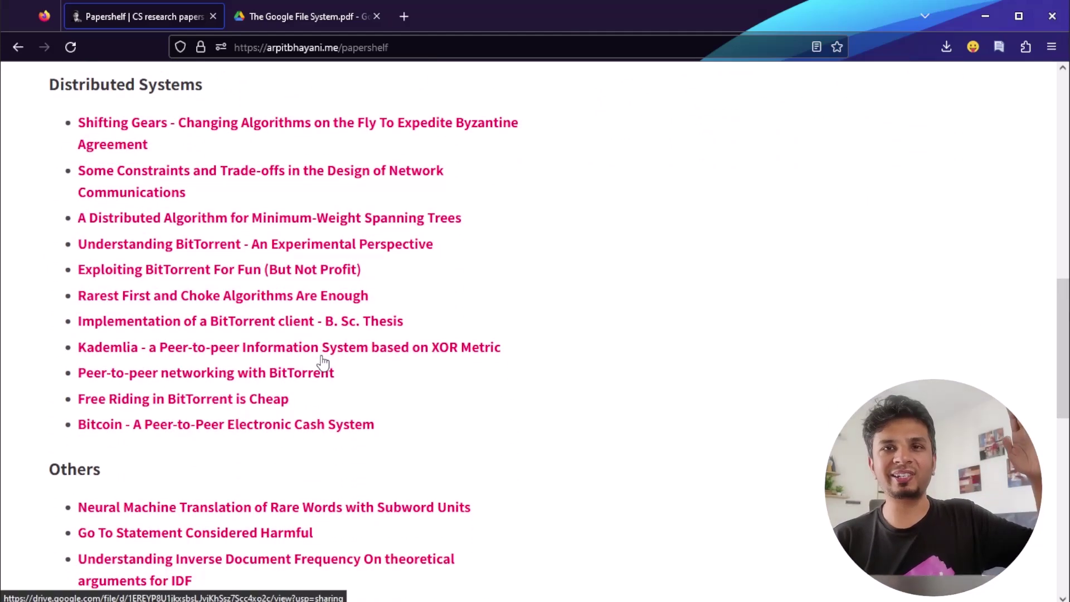
scroll(259, 254, up, 8)
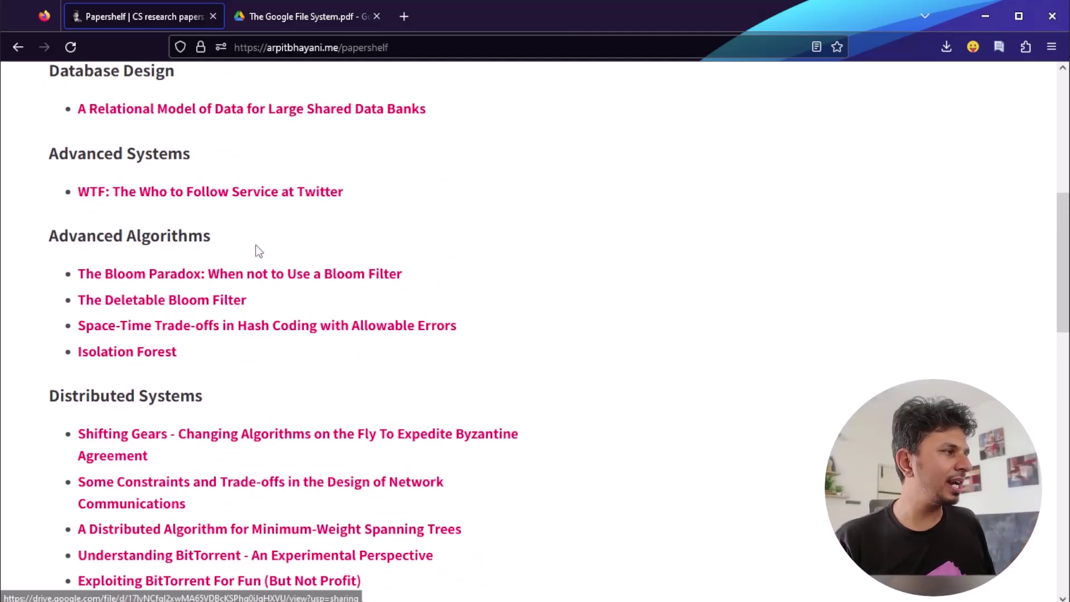
- Replace the old PDF tab with The Google File System from Drive, then return to Papershelf
click(375, 17)
scroll(185, 273, up, 1)
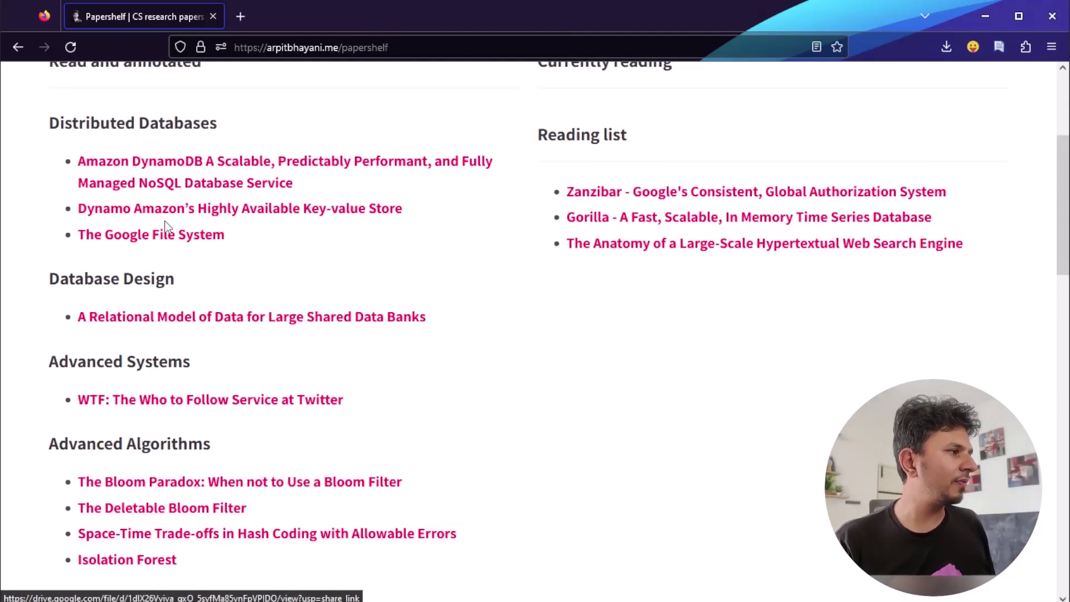
click(169, 231)
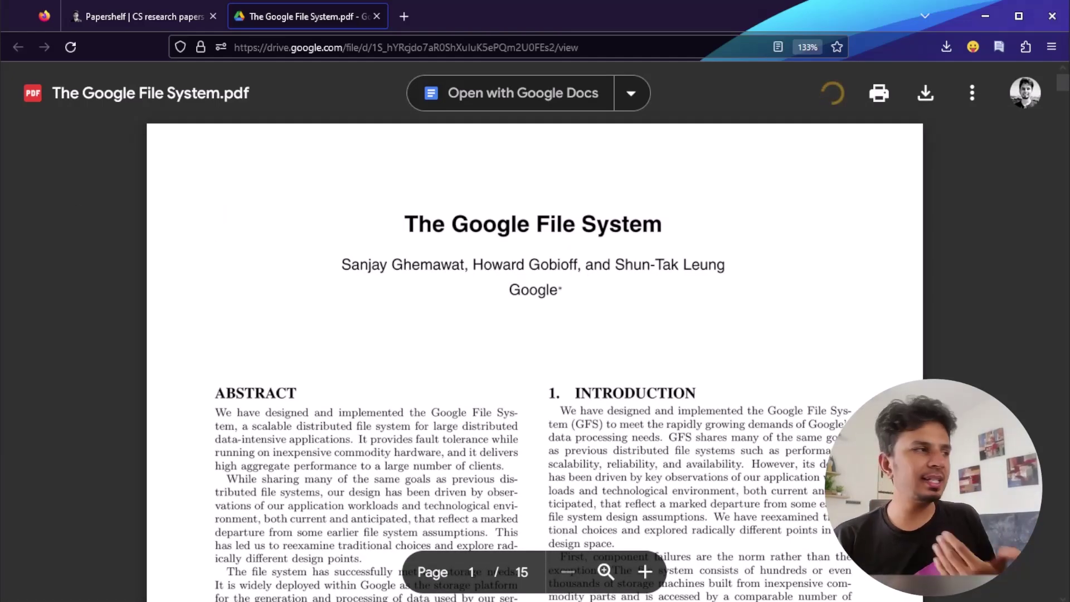
click(104, 20)
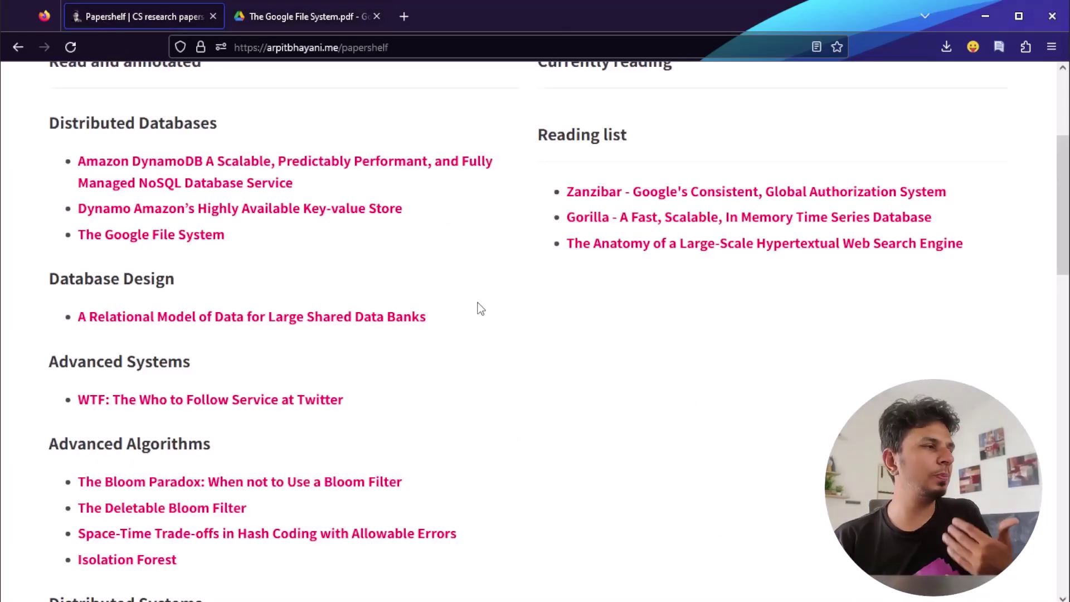
scroll(507, 288, up, 4)
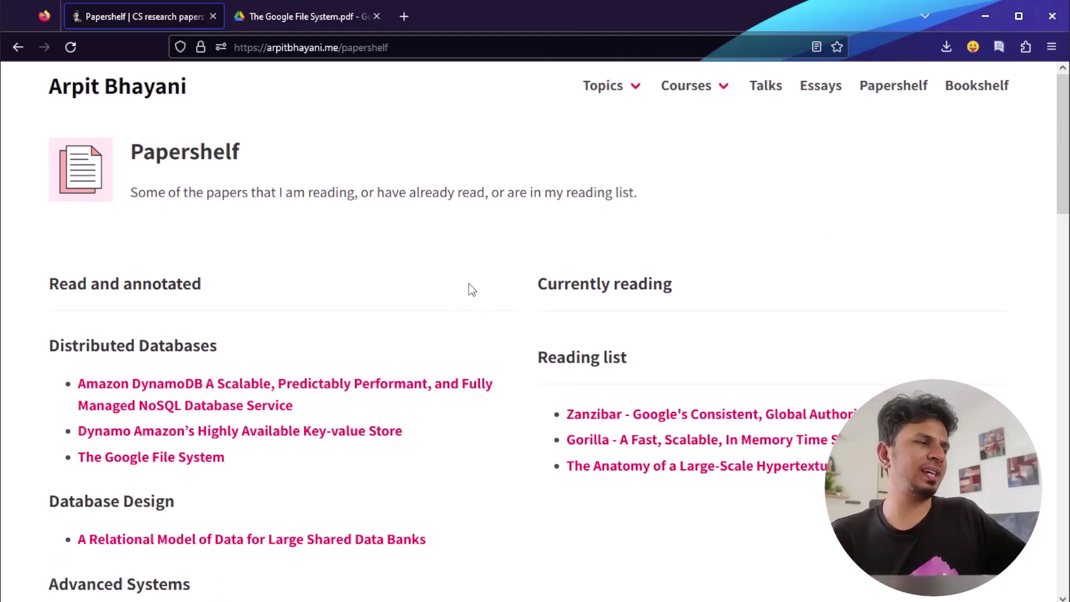
scroll(476, 290, down, 10)
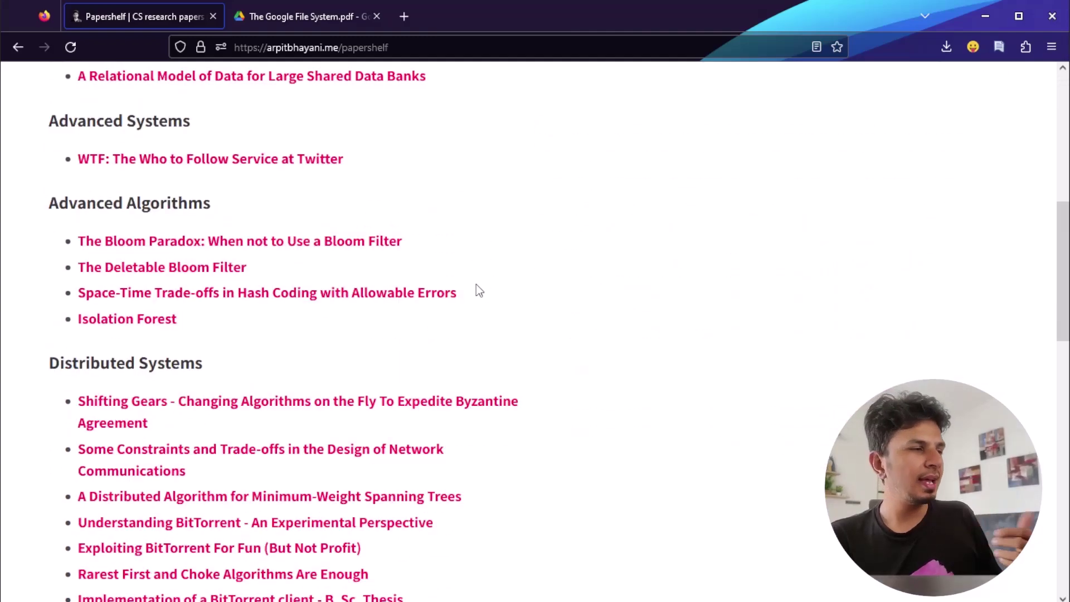
scroll(476, 286, down, 5)
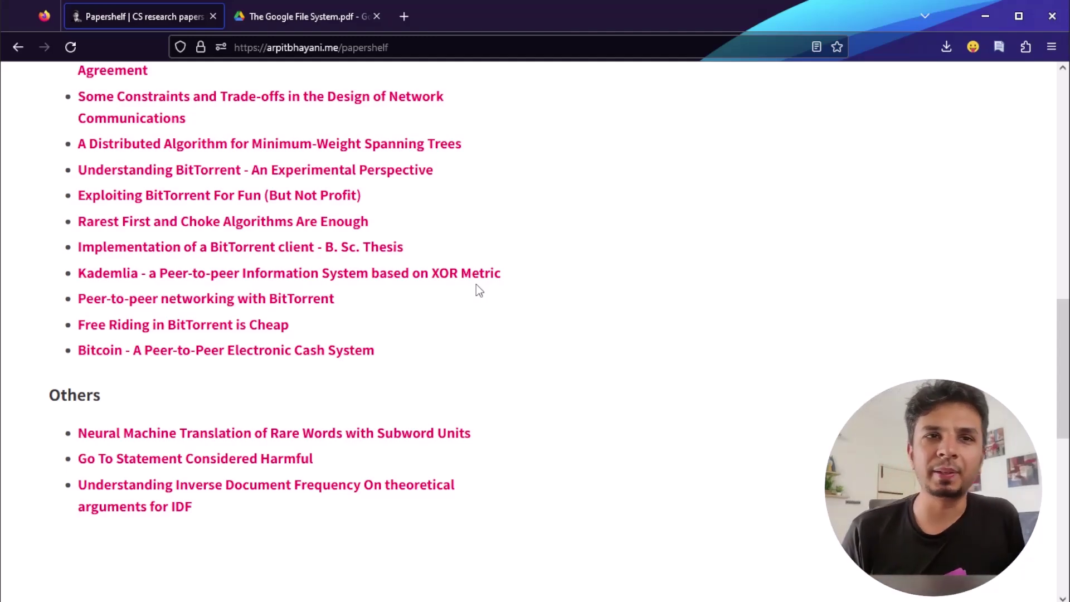
scroll(478, 289, up, 3)
scroll(477, 290, up, 13)
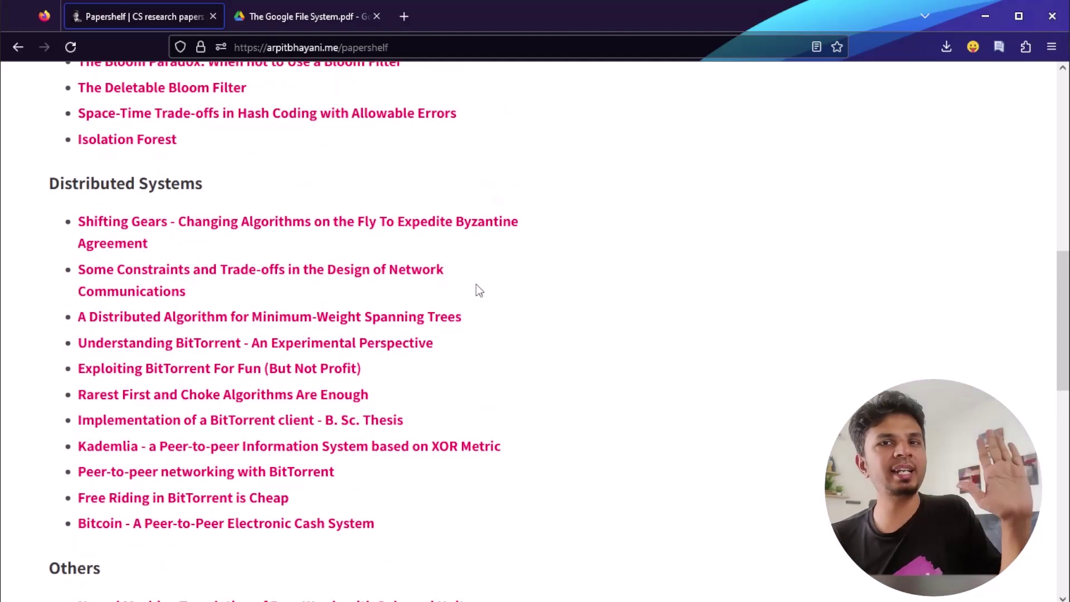